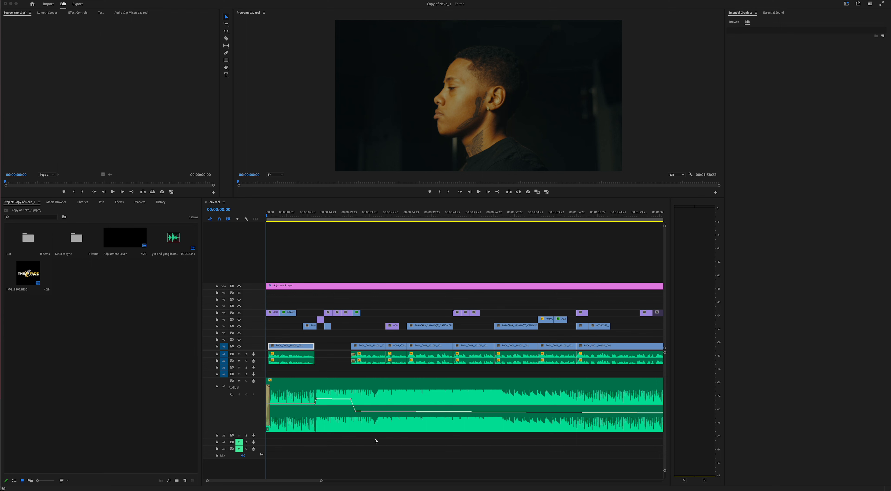
- Play through the day reel sequence, then park the playhead at 00:00:23:19 on the interview
click(369, 316)
key(space)
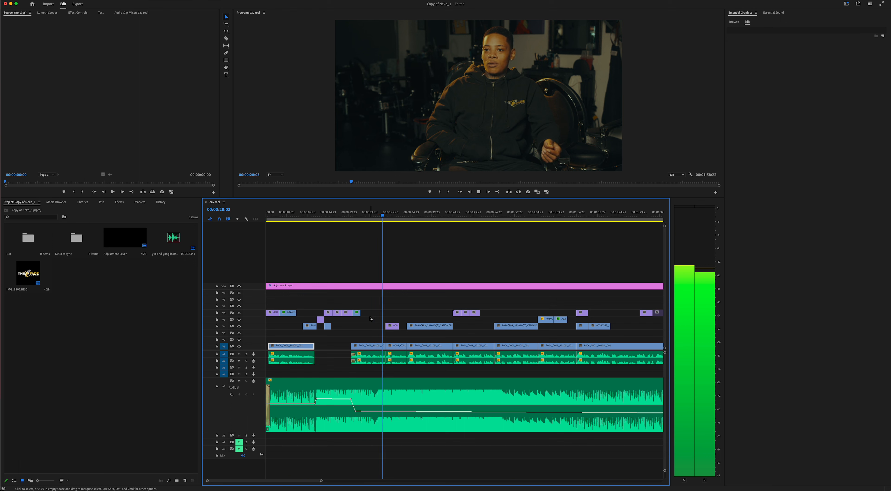
key(space)
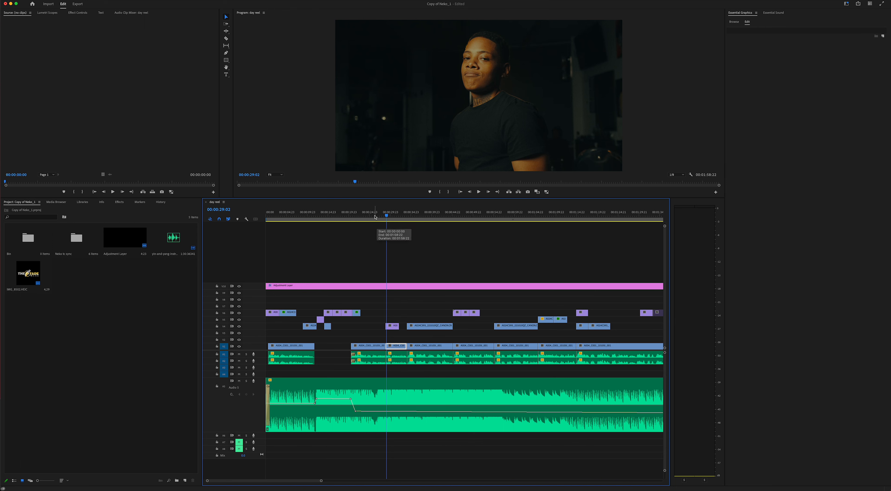
click(364, 215)
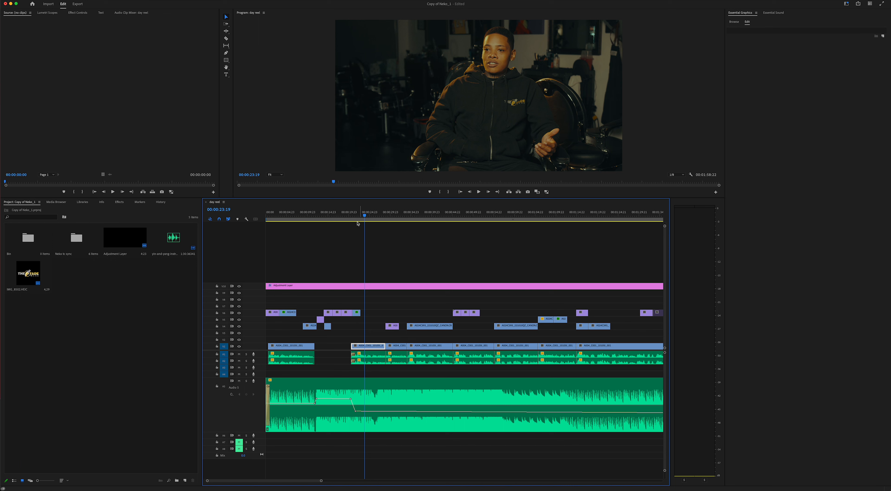
- Scrub back to about 00:00:22:20 and switch to the Captions and Graphics workspace
click(362, 216)
drag(362, 216, 360, 217)
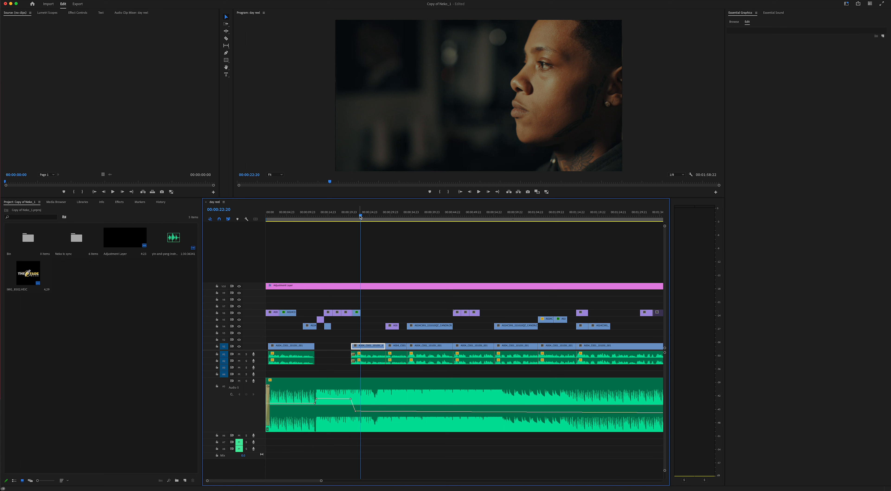
click(164, 1)
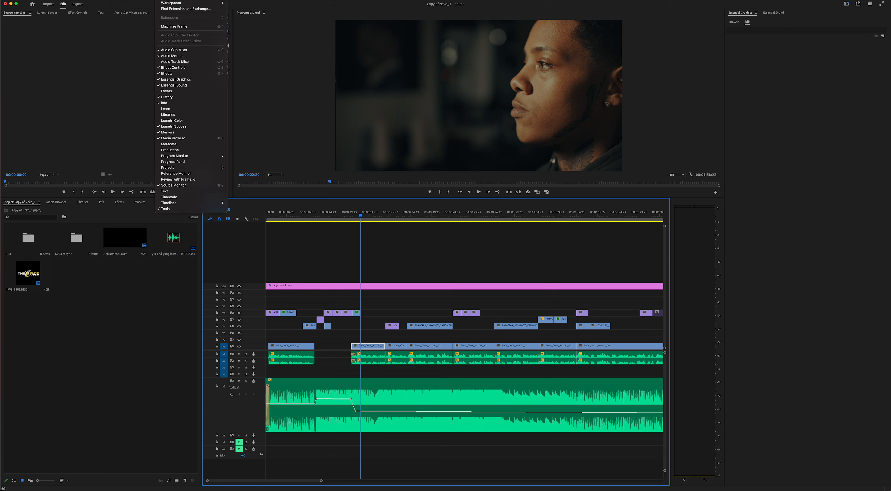
mouse_move(174, 4)
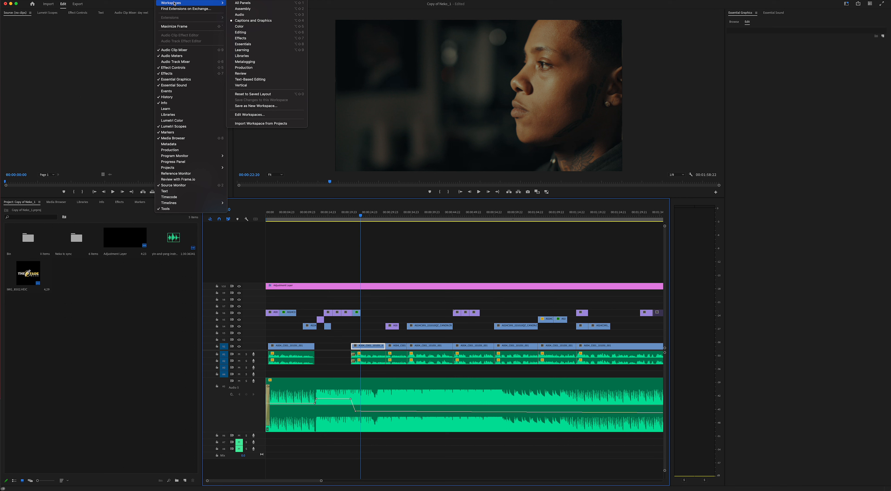
click(249, 20)
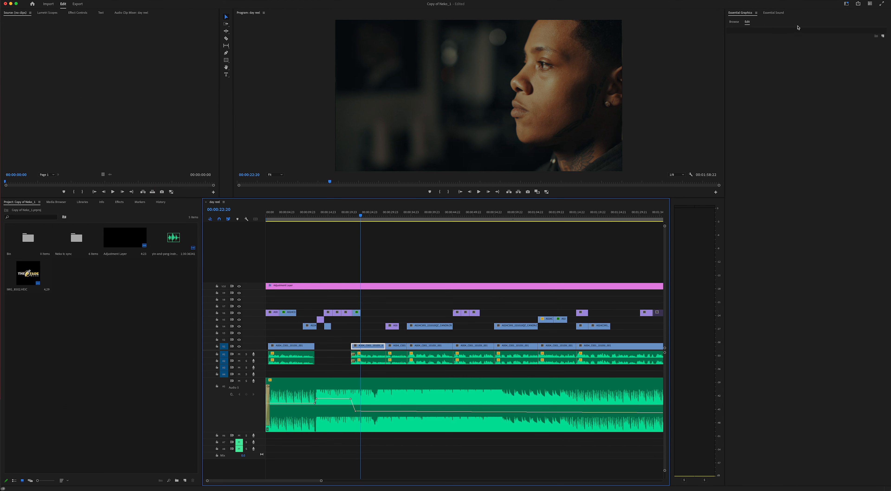
click(780, 65)
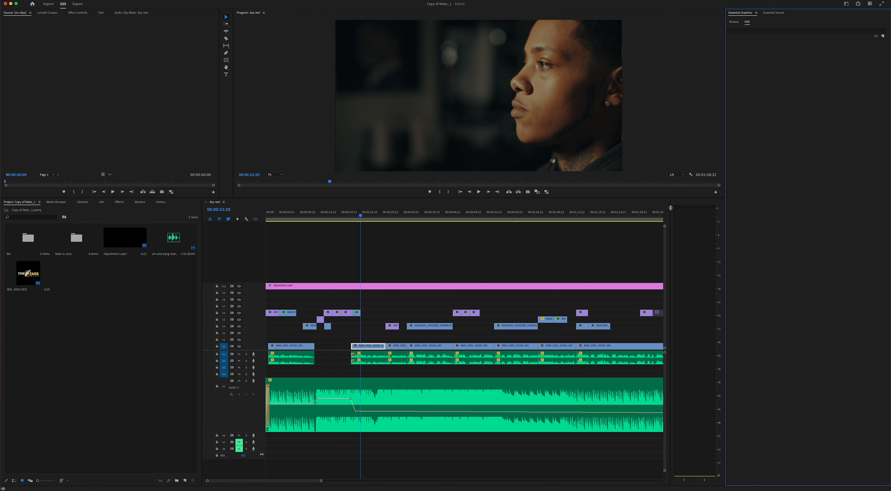
- Browse Essential Graphics templates and search 'lower t' to list lower-third templates
click(734, 22)
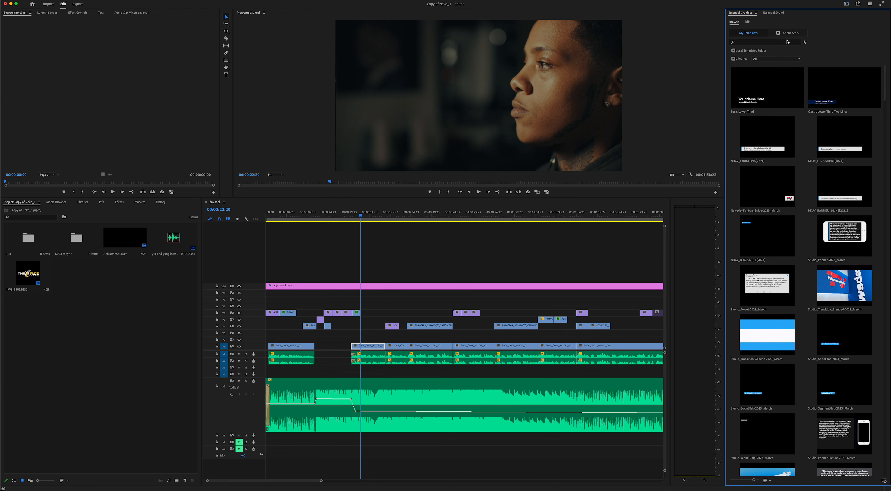
scroll(766, 165, down, 15)
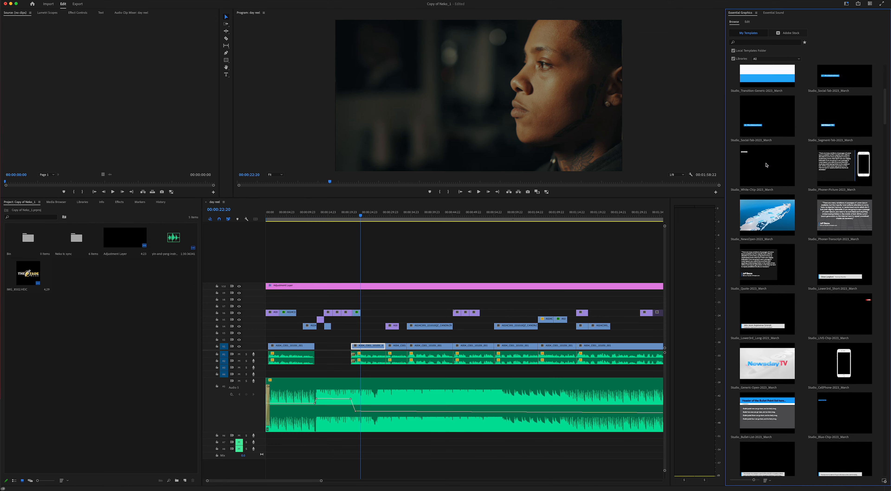
scroll(769, 166, down, 15)
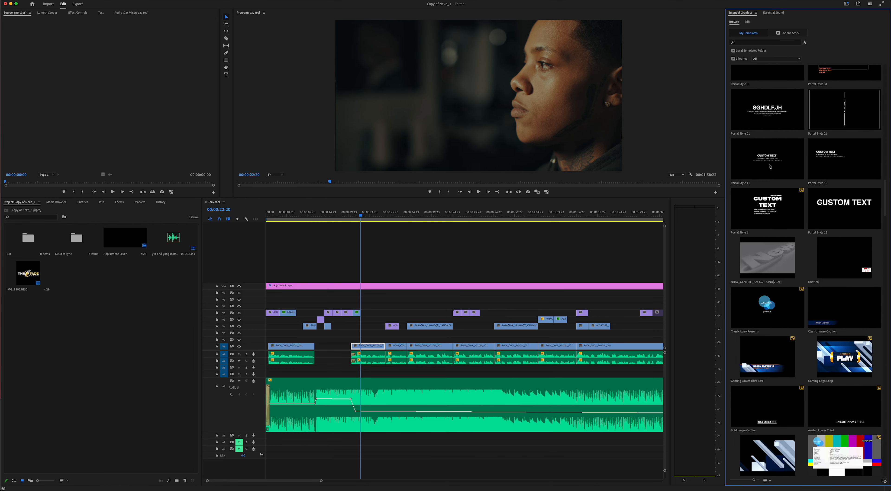
scroll(774, 165, up, 20)
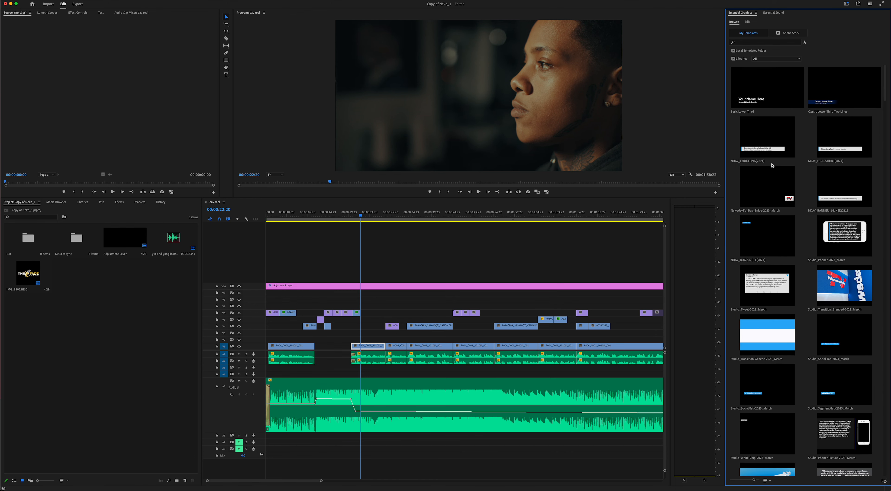
click(747, 43)
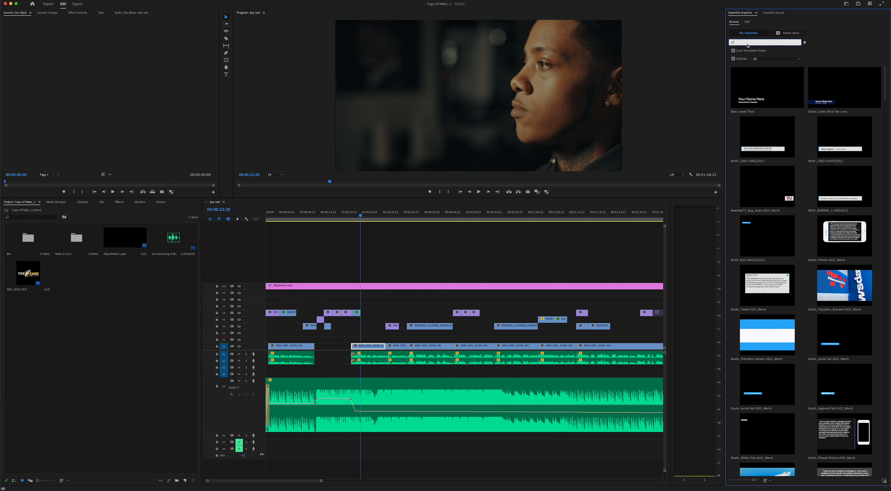
text(lower thirds)
key(Return)
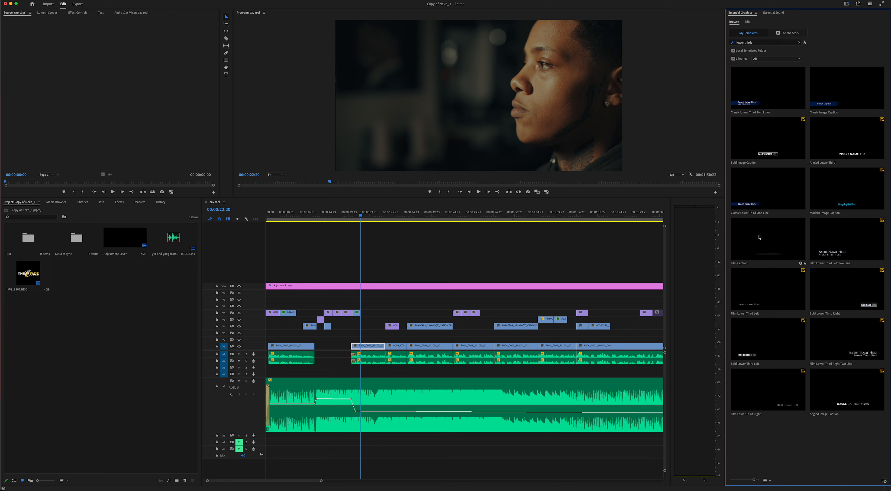
- Clear the 'lower thirds' template search so all templates show again
click(761, 43)
double_click(761, 43)
key(BackSpace)
key(BackSpace)
key(BackSpace)
key(BackSpace)
key(BackSpace)
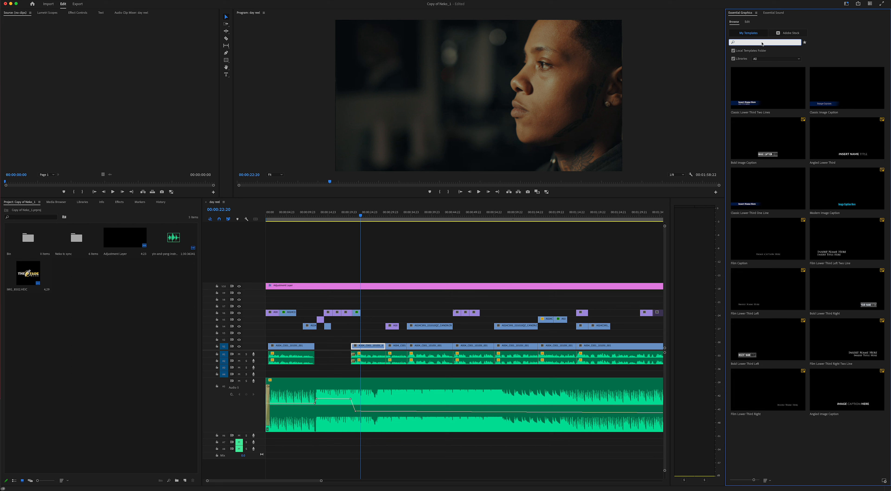
click(842, 58)
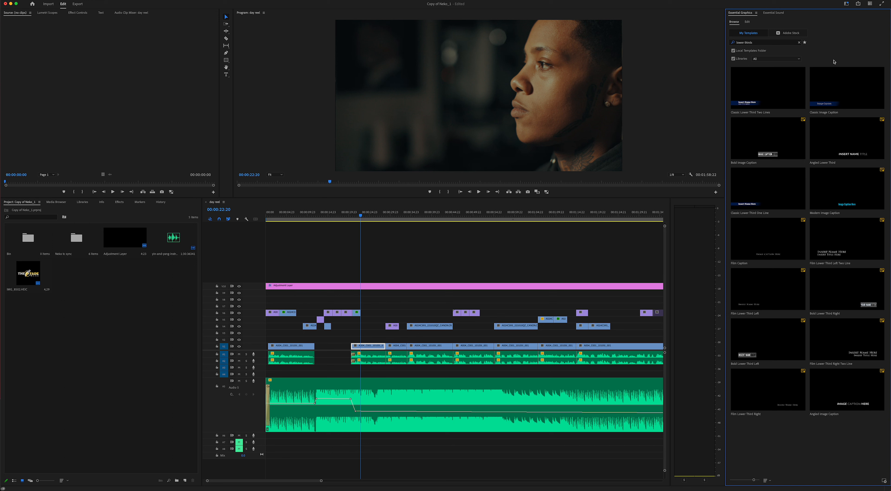
click(768, 42)
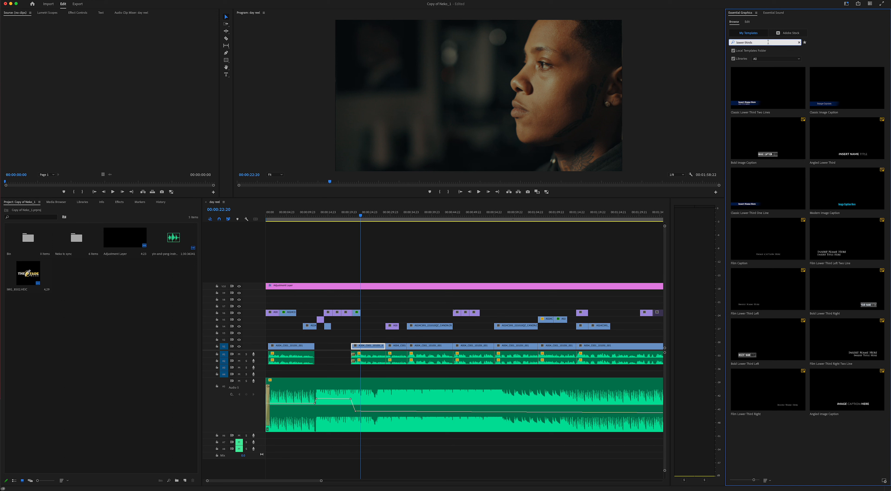
click(799, 42)
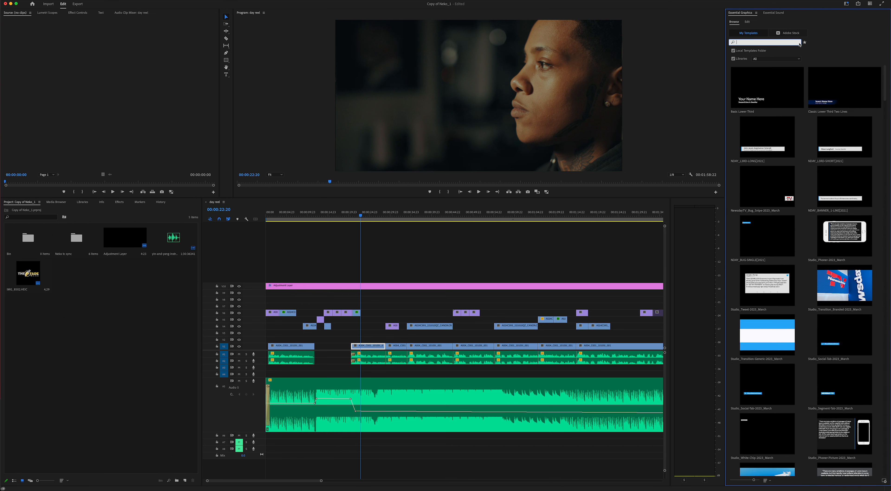
click(760, 93)
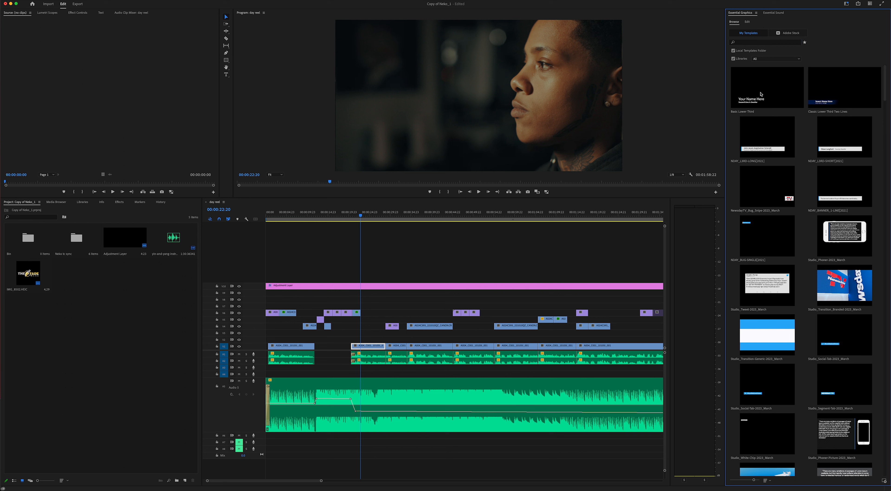
- Search templates for 'basic' and select the Basic Lower Third template
click(754, 42)
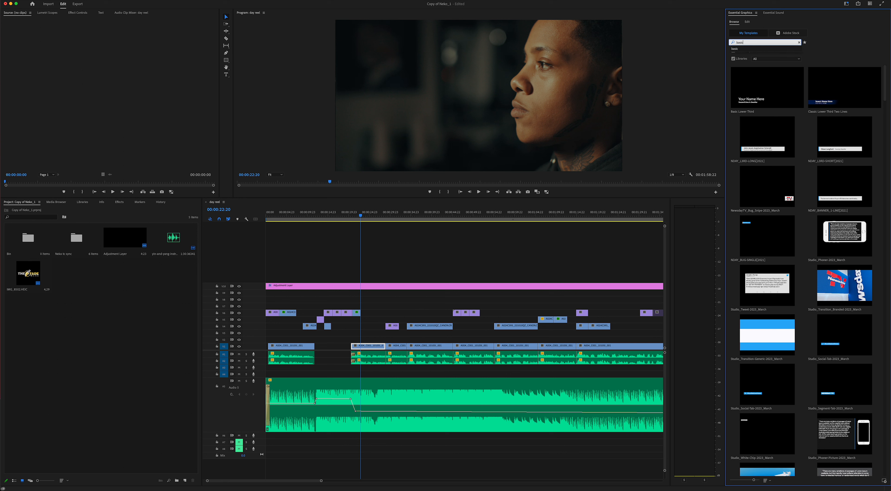
key(Return)
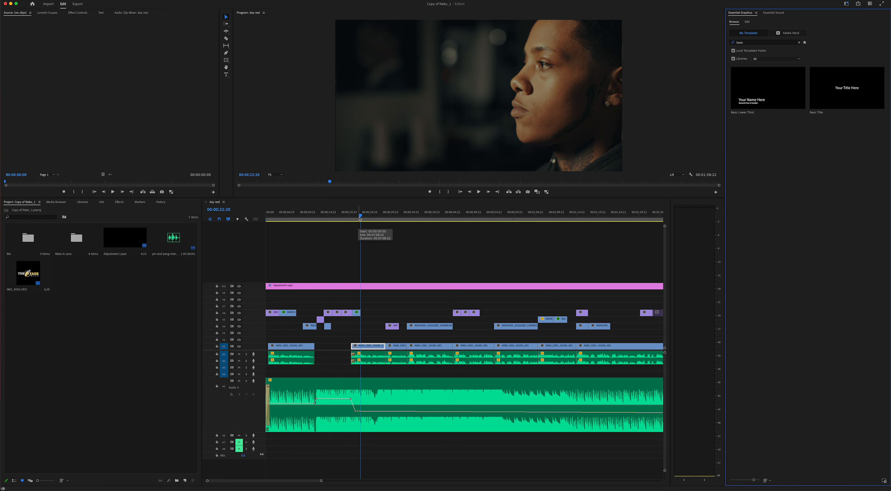
click(359, 323)
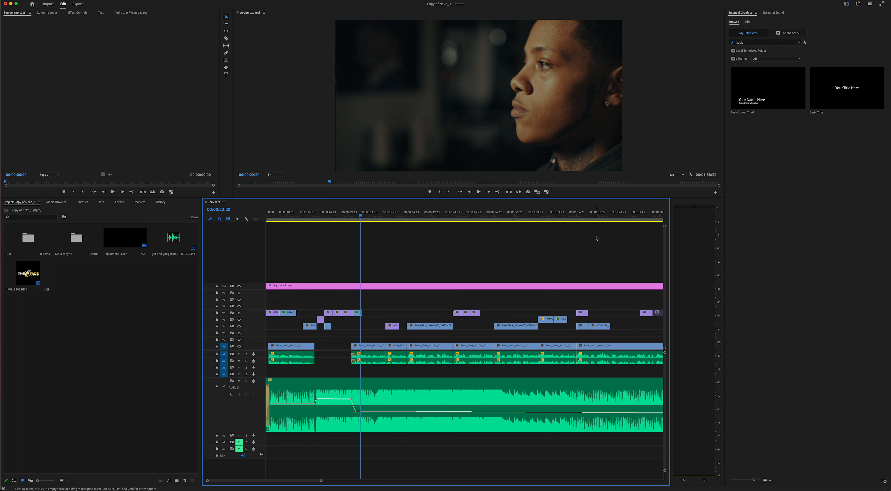
click(766, 97)
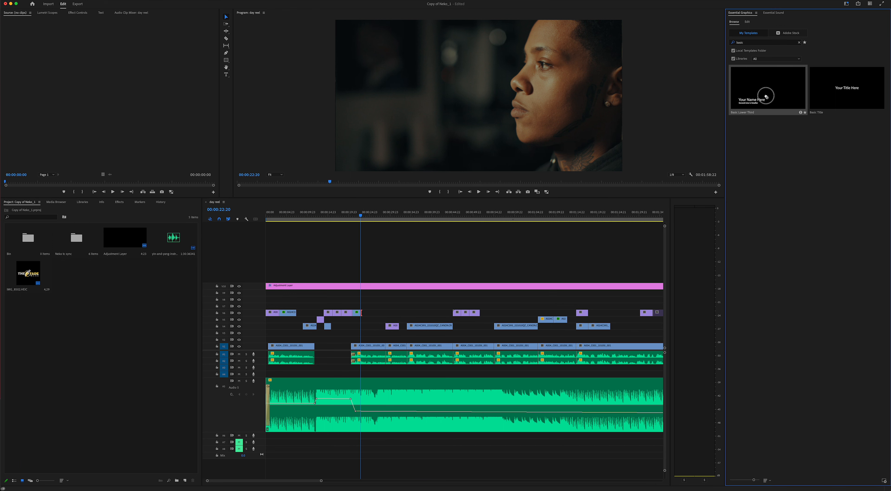
- Place Basic Lower Third on an empty upper video track at the playhead and select it
drag(766, 97, 361, 294)
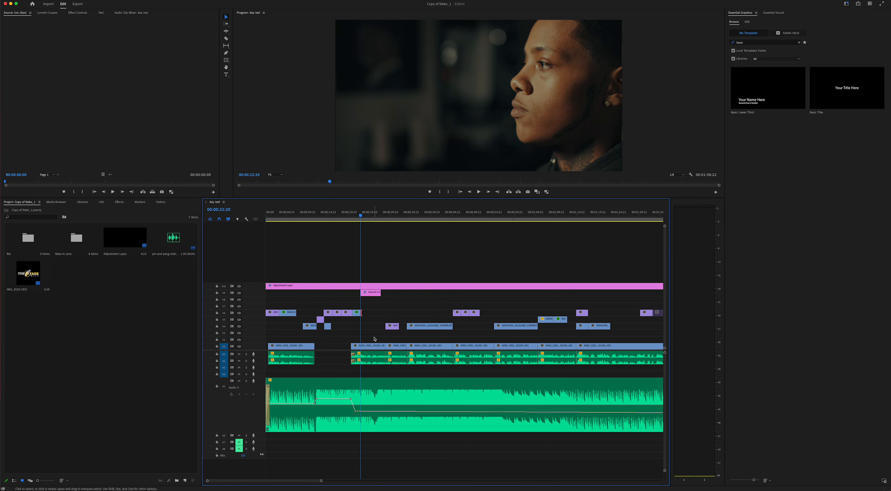
click(374, 295)
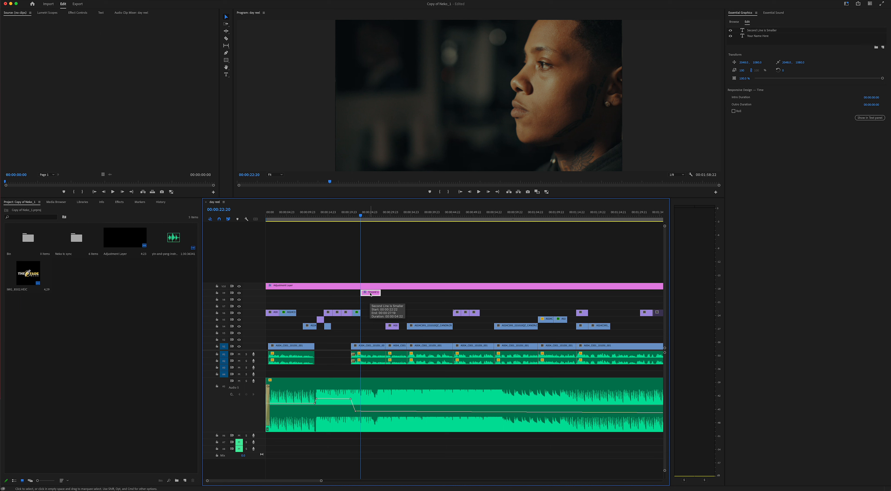
- Play the sequence to preview the 'Your Name Here' placeholder lower third over the interview
click(371, 294)
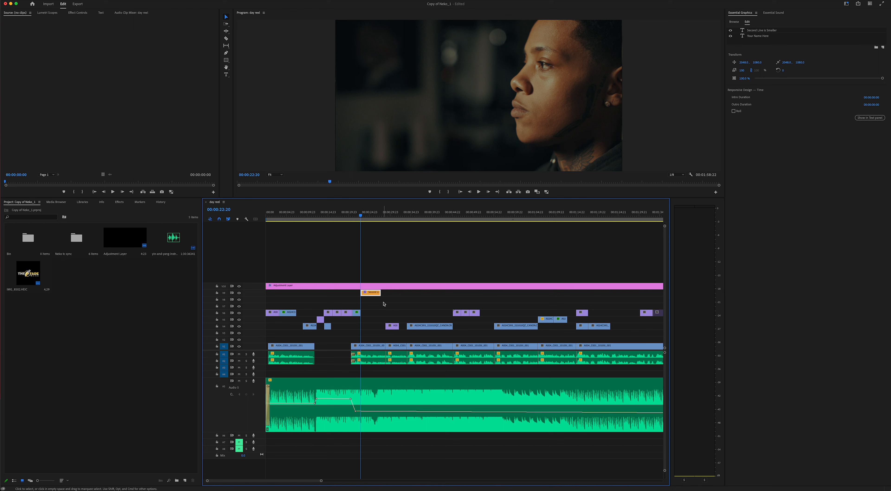
key(space)
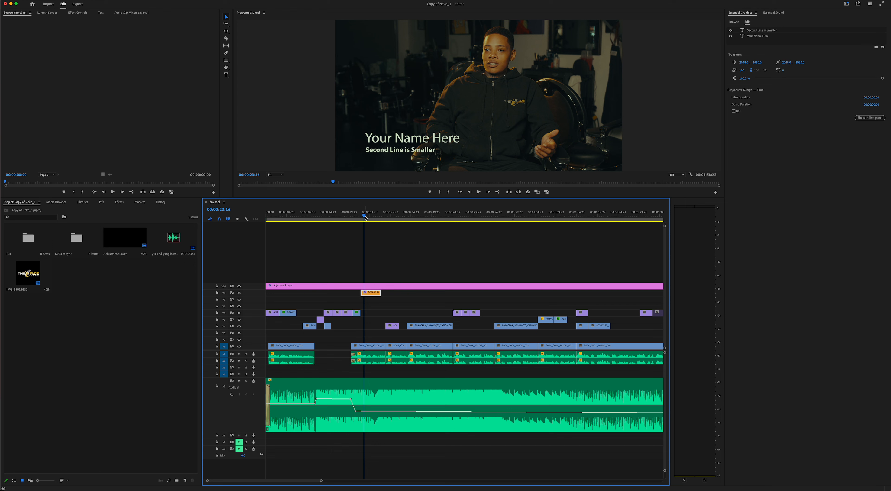
- Park the playhead at 00:00:25:00 and select the graphic clip to expose its text layers
drag(366, 217, 382, 217)
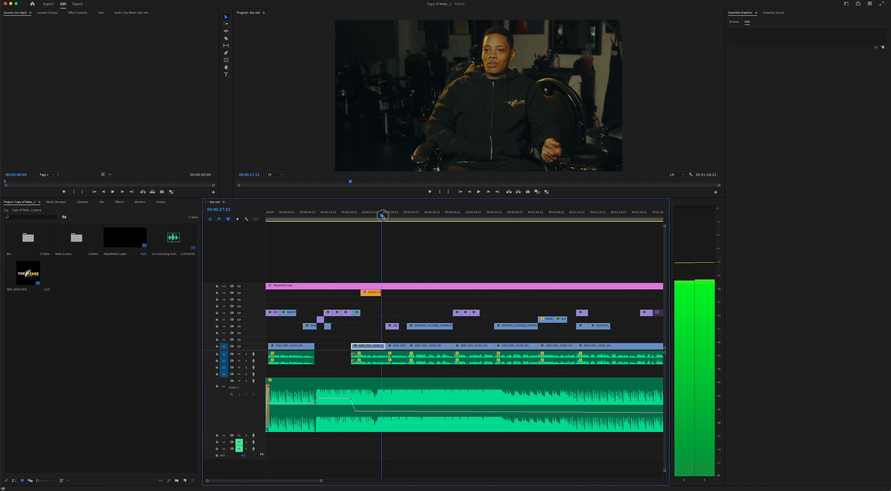
click(370, 216)
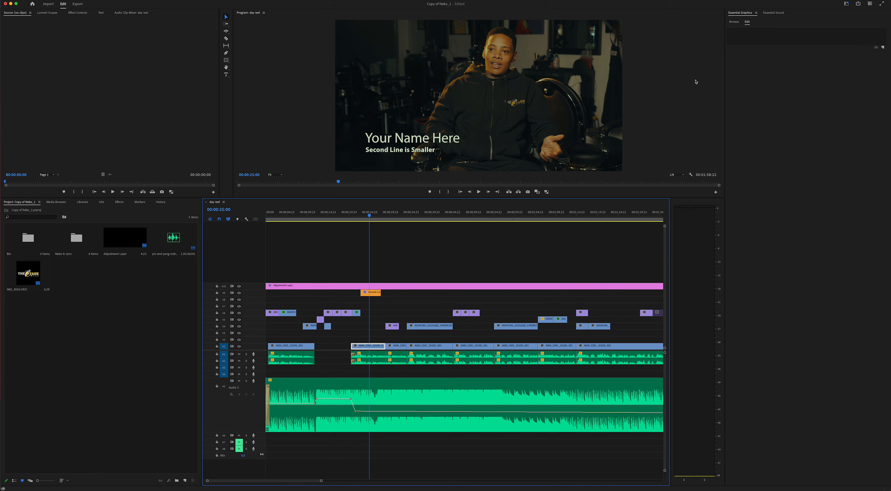
click(394, 143)
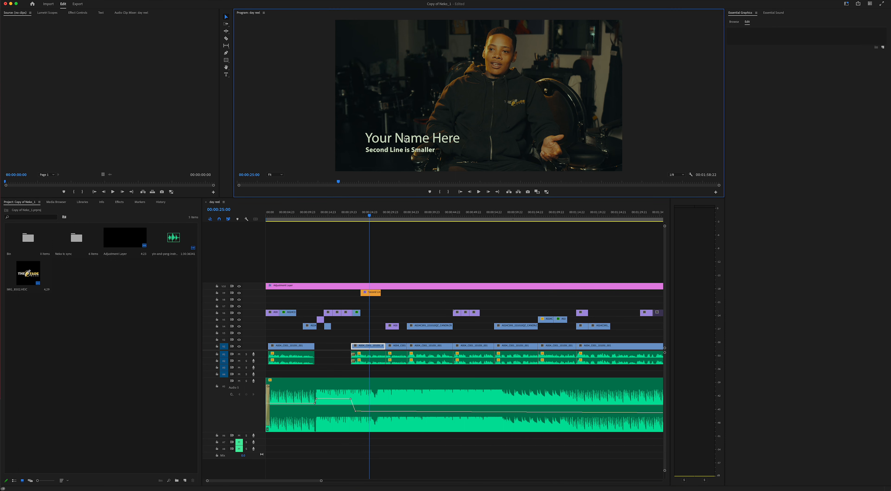
click(372, 293)
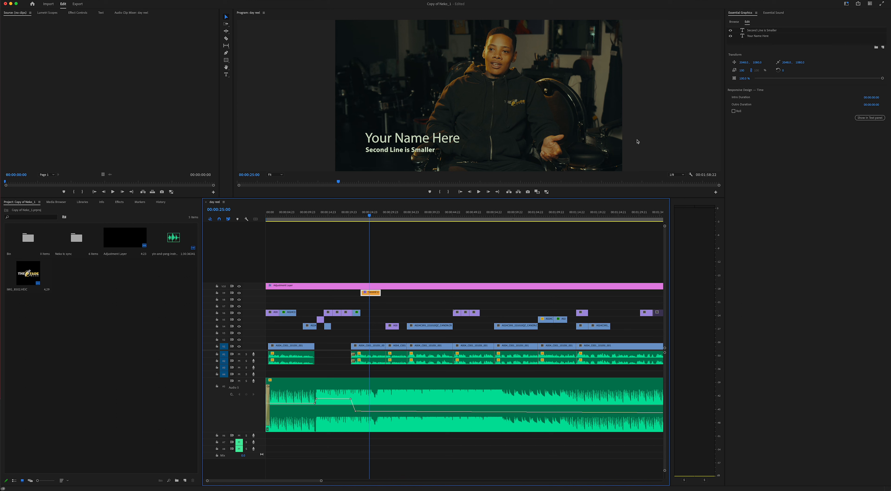
- Drag 'Your Name Here' and 'Second Line is Smaller' left and lower, nudging them into alignment
click(767, 37)
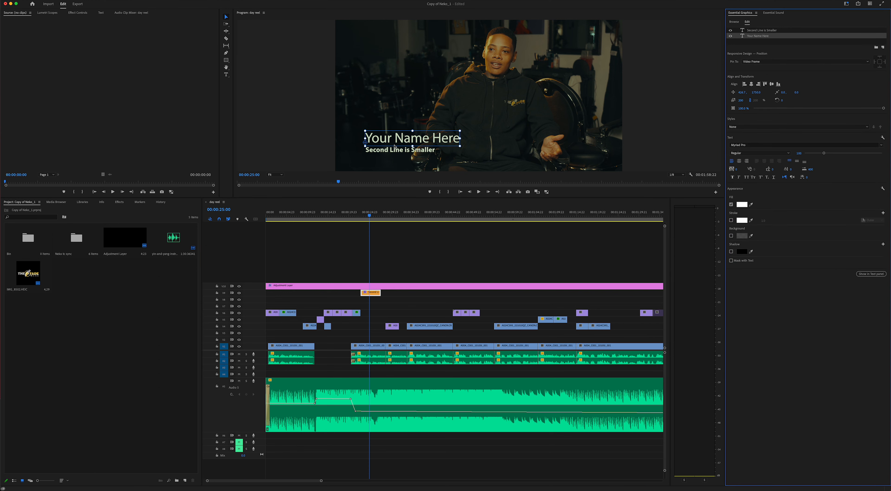
click(416, 153)
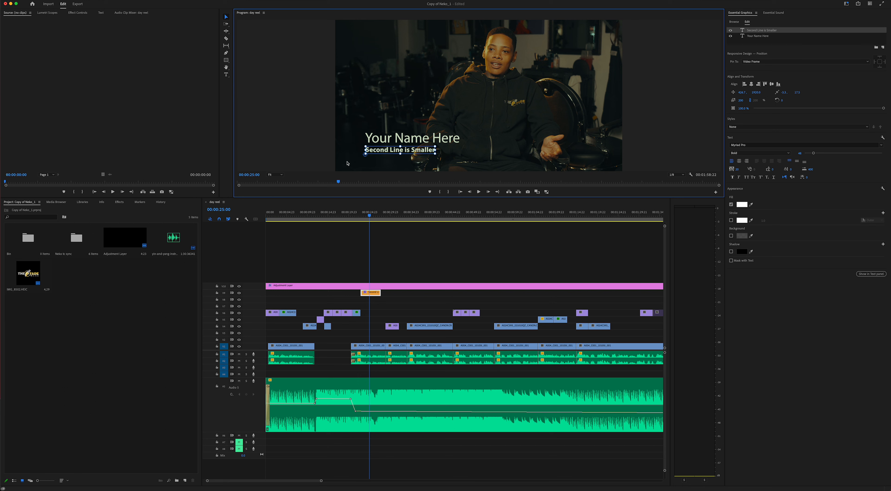
drag(394, 152, 372, 160)
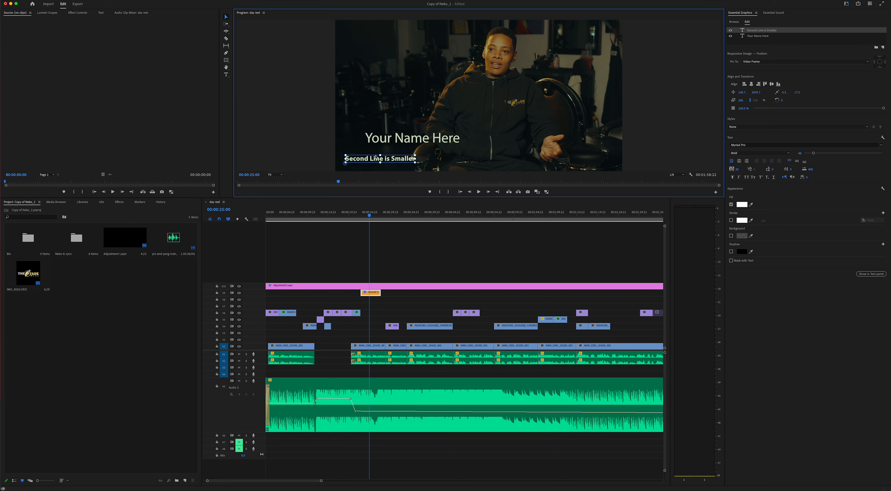
drag(423, 138, 392, 153)
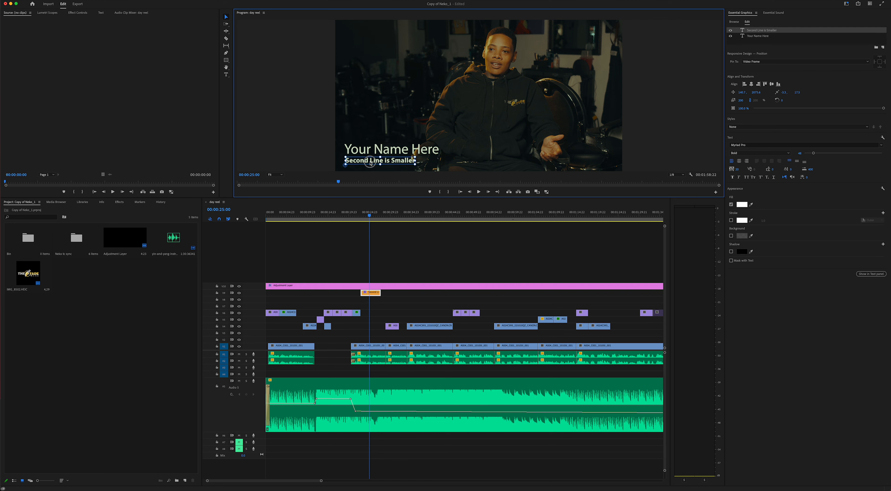
click(374, 154)
key(Right)
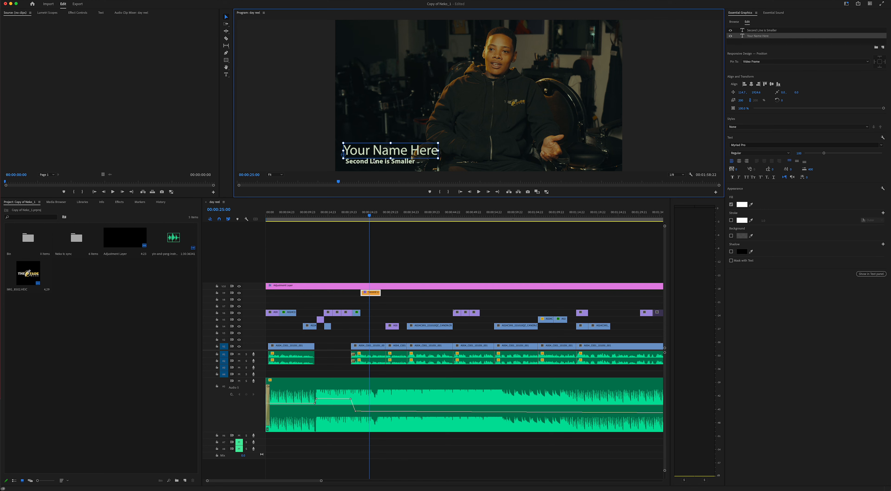
drag(374, 162, 375, 163)
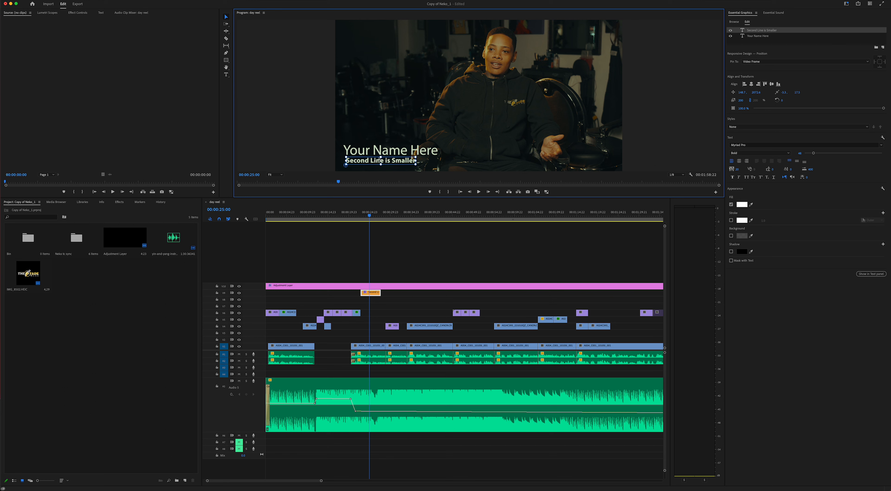
double_click(401, 150)
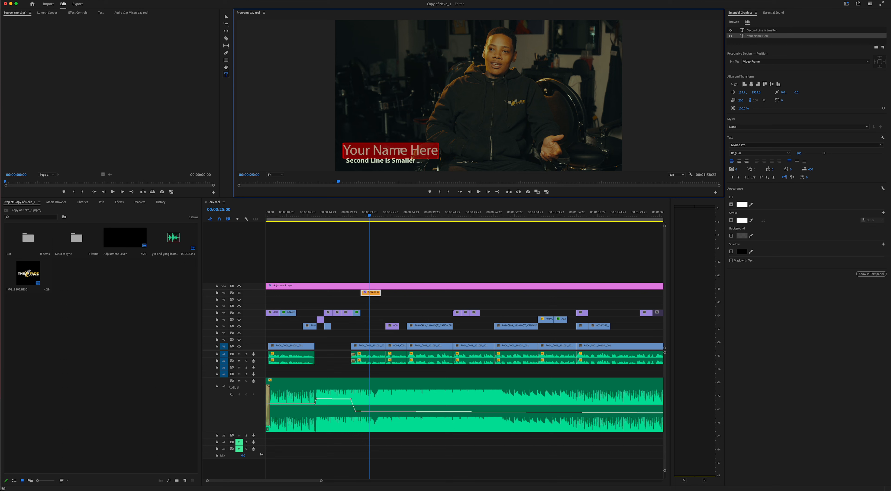
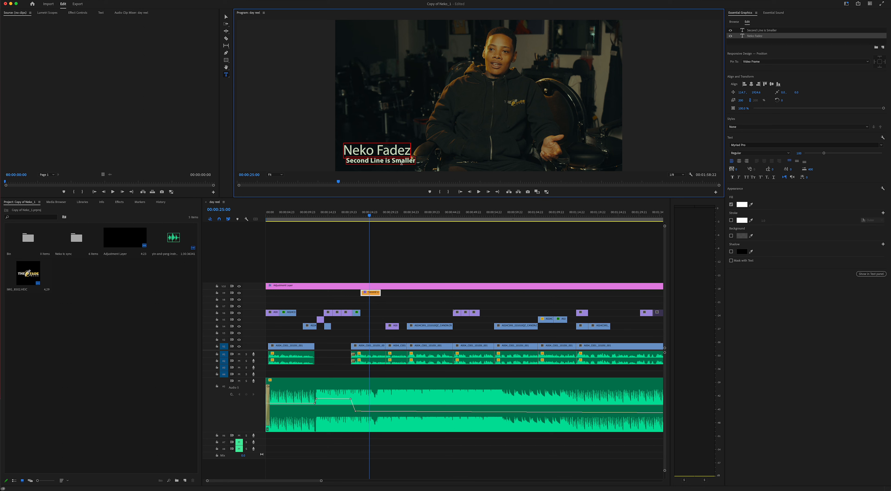
click(401, 162)
triple_click(402, 162)
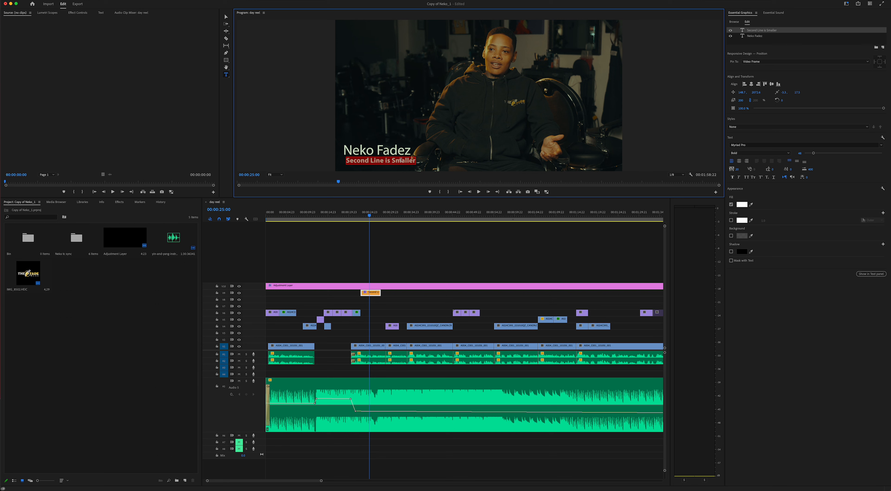
- Replace the second line's placeholder text with 'Barber'
key(BackSpace)
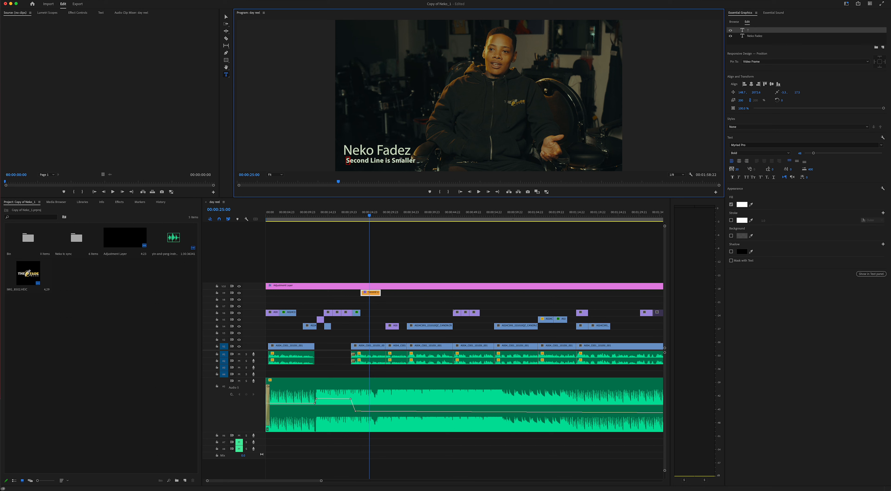
text(Barber)
key(Return)
key(BackSpace)
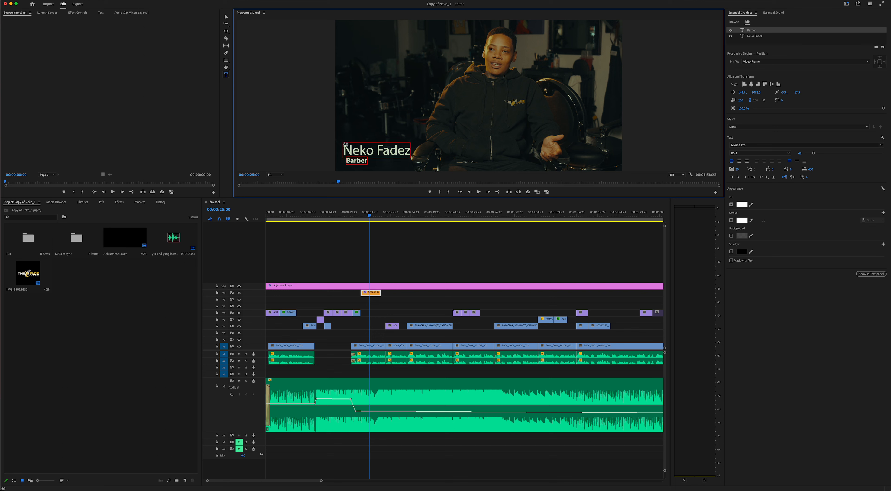
click(225, 16)
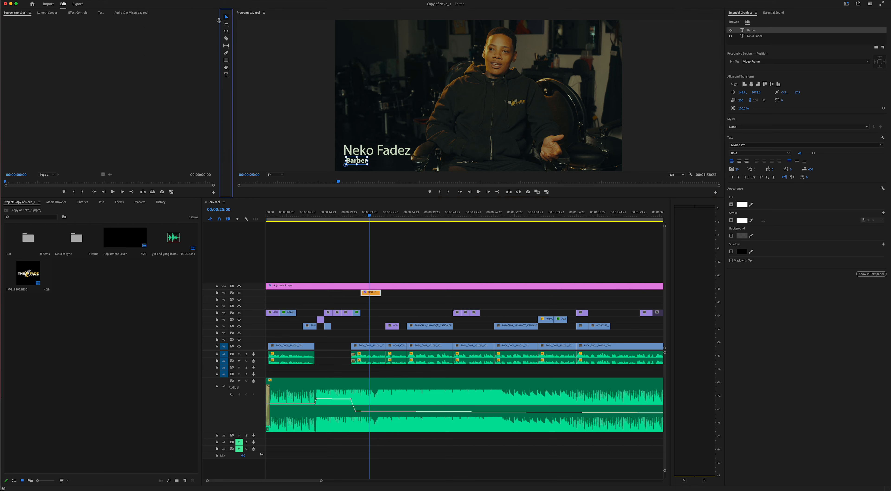
drag(357, 160, 356, 160)
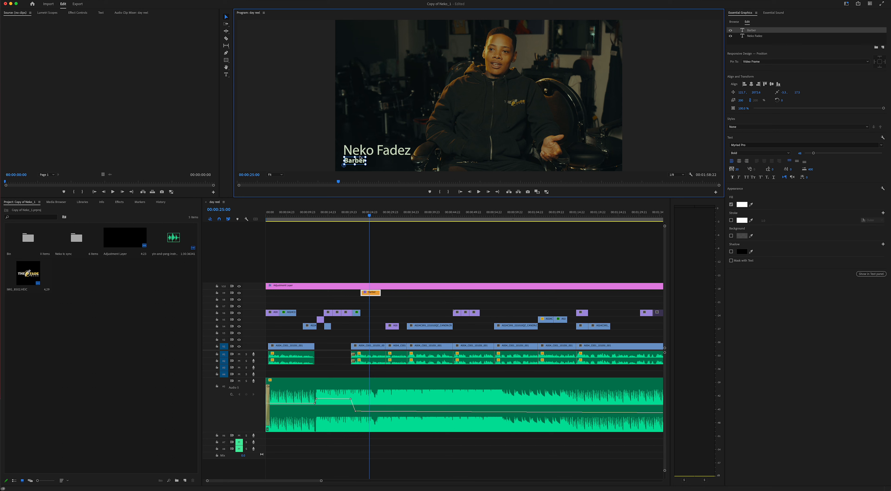
double_click(383, 153)
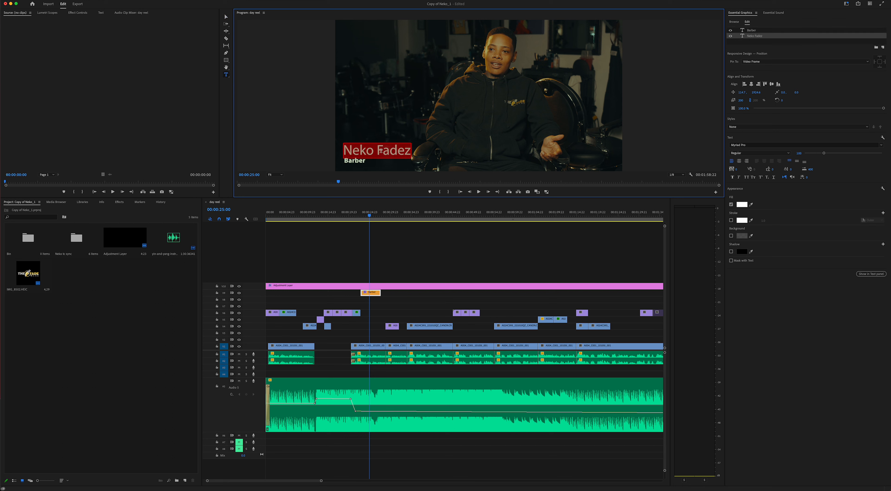
double_click(354, 161)
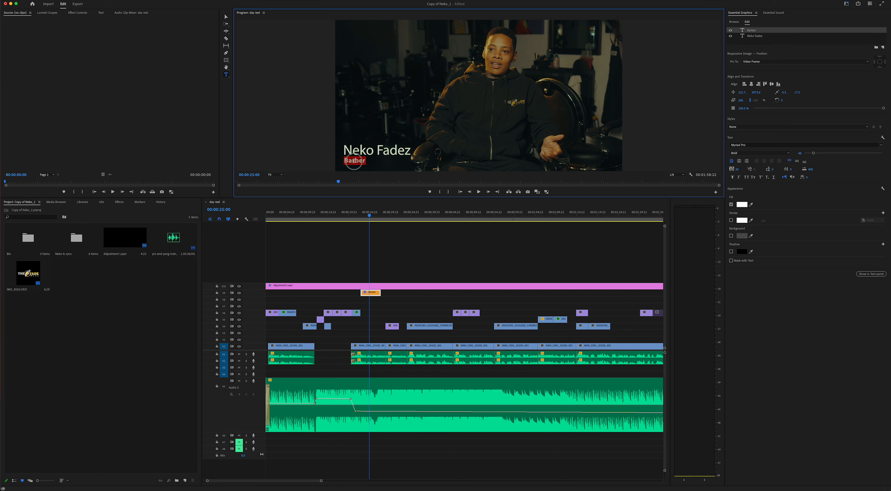
click(355, 161)
click(362, 152)
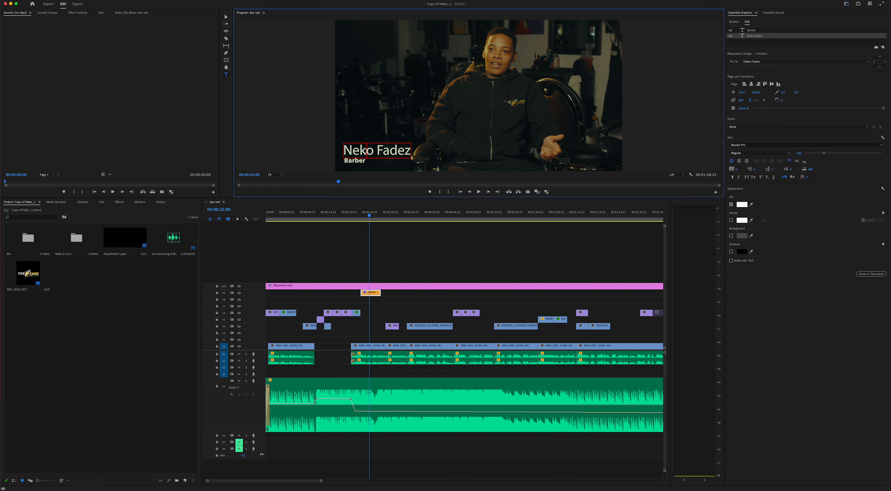
click(226, 17)
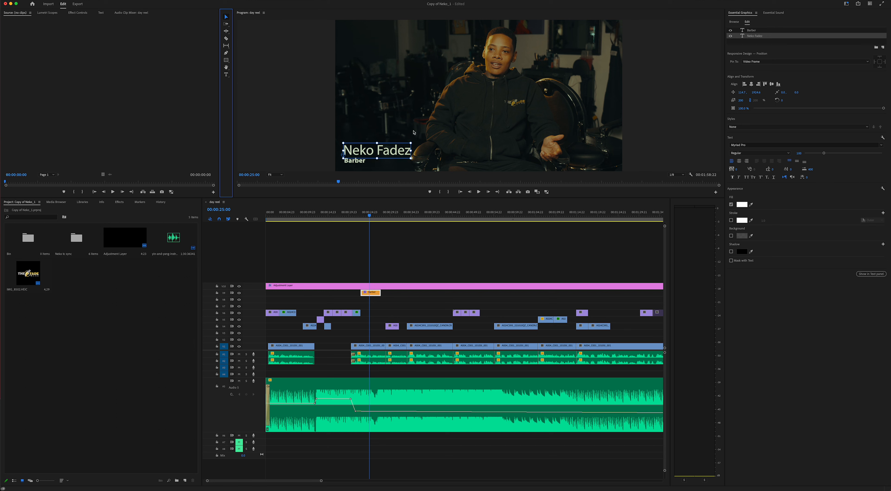
click(407, 153)
double_click(407, 151)
triple_click(408, 152)
text(a)
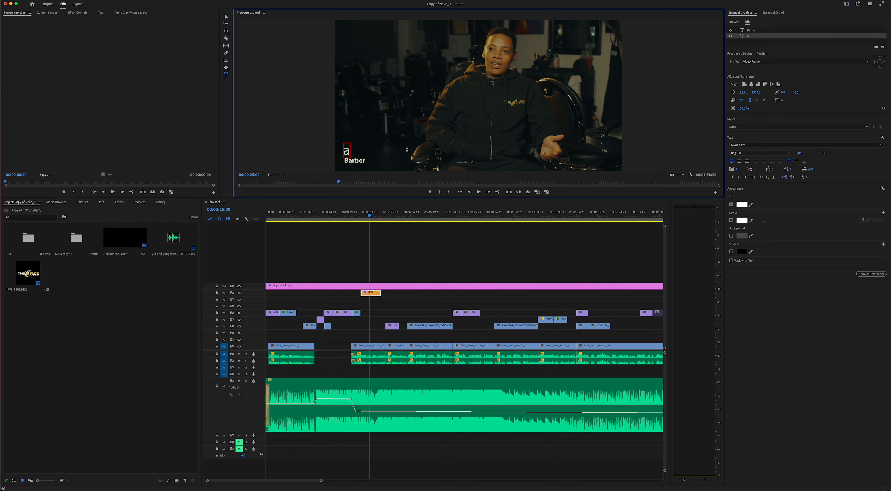
key(super+z)
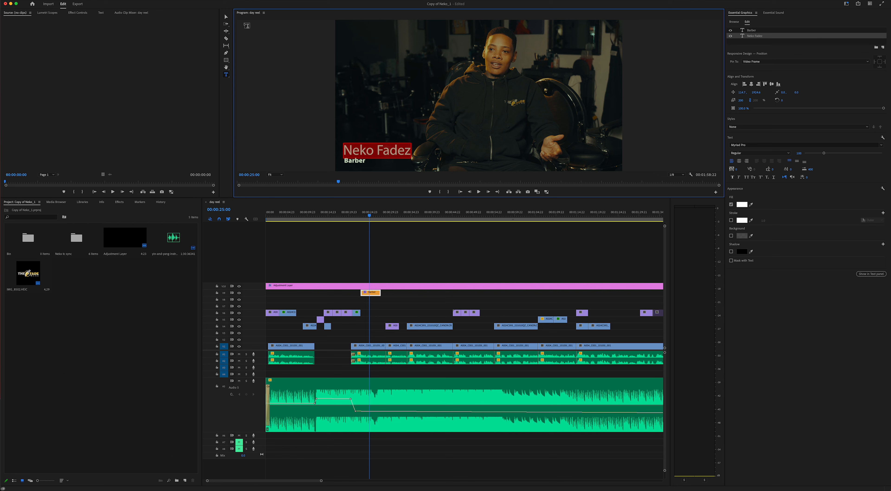
click(226, 17)
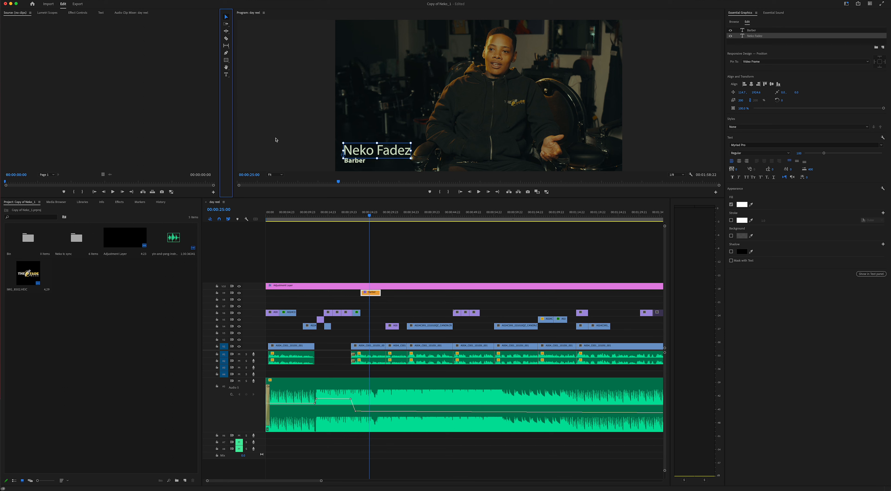
drag(371, 218, 360, 218)
key(space)
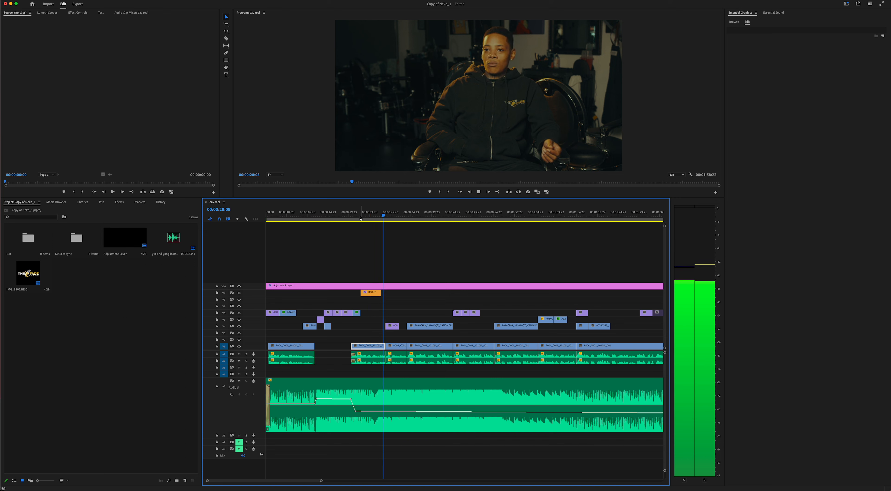
- Select the Barber clip on V9 and replay the title section from just before 00:00:23:08
key(space)
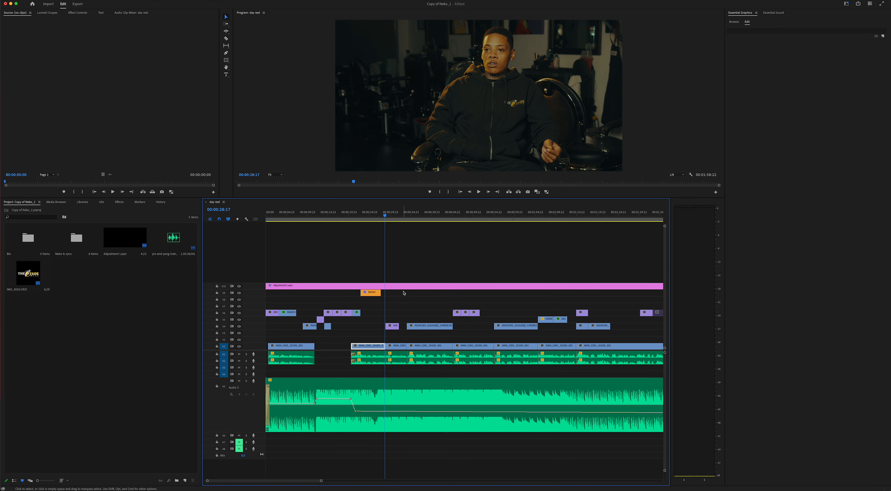
click(373, 293)
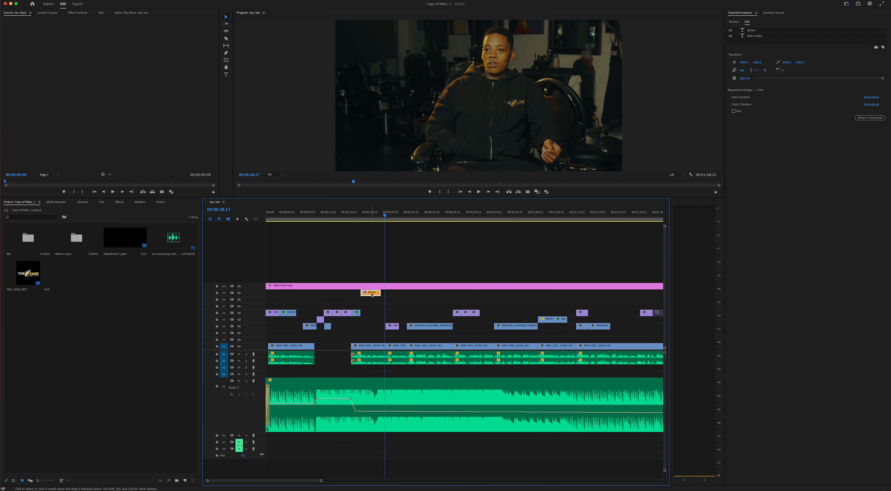
click(363, 216)
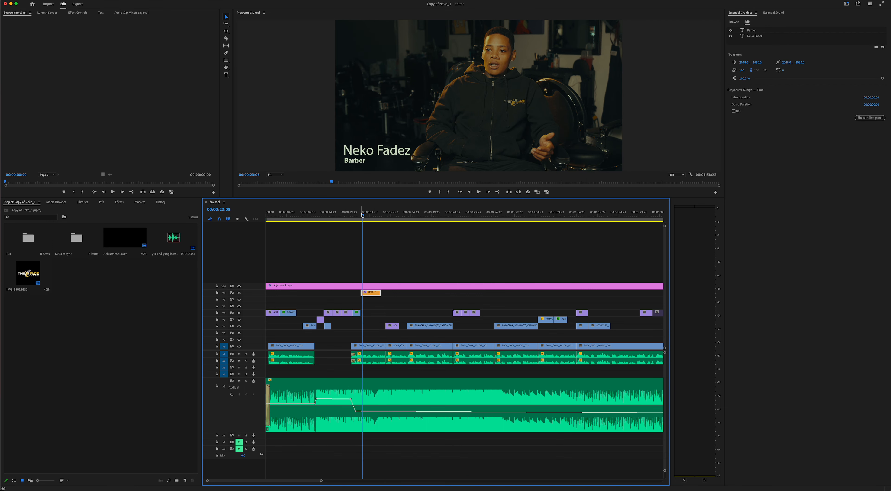
drag(362, 216, 360, 216)
key(space)
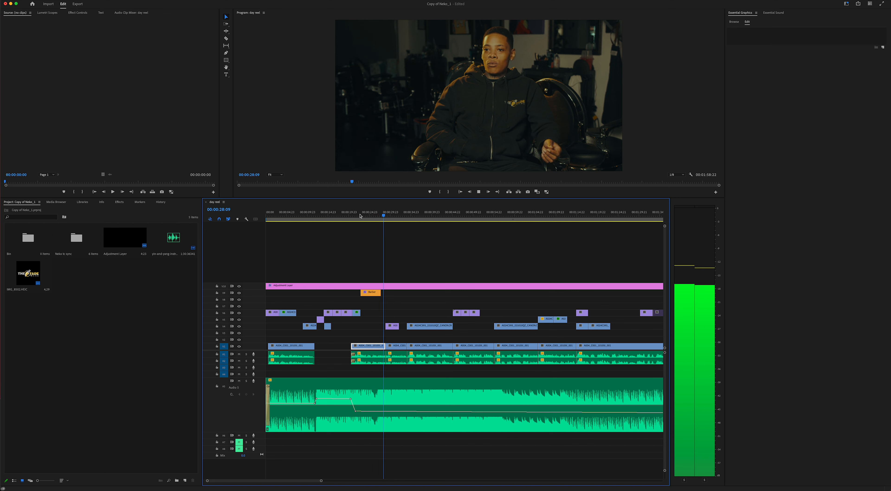
key(space)
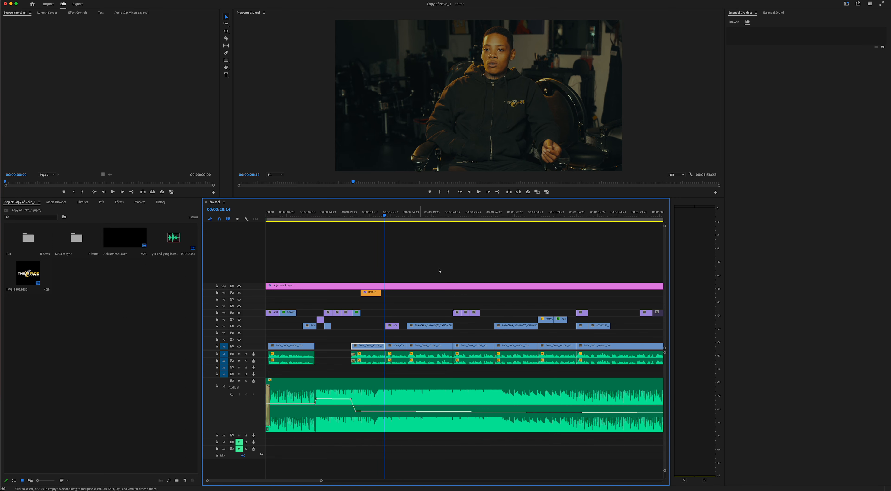
scroll(537, 286, right, 3)
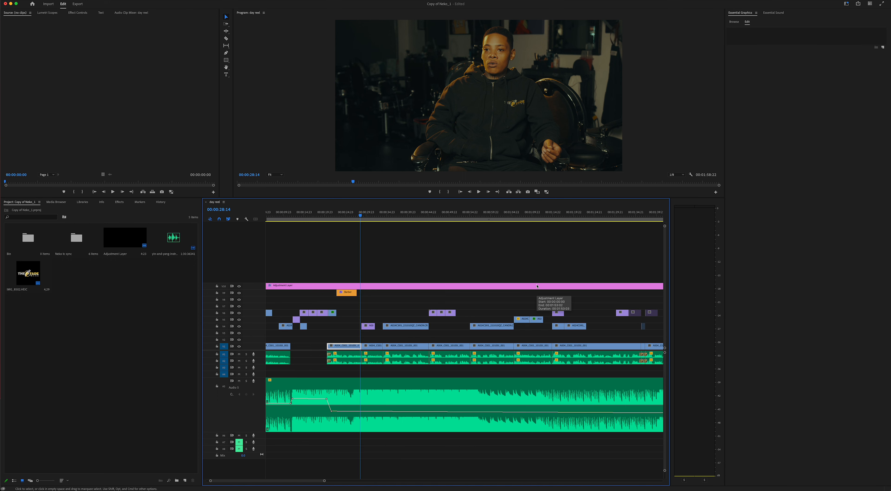
key(minus)
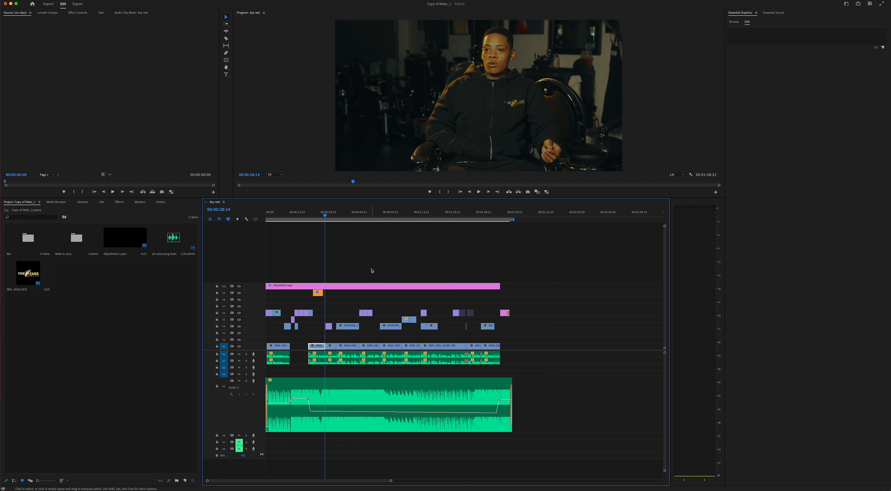
click(325, 217)
drag(325, 218, 326, 218)
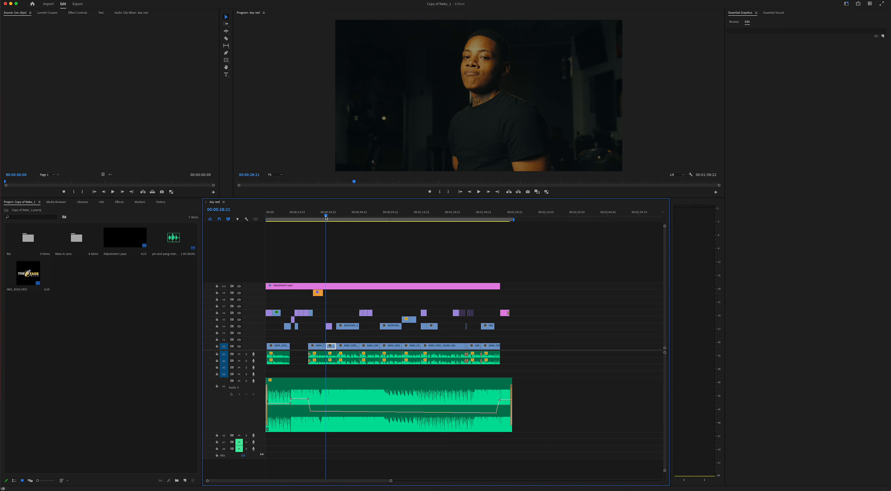
drag(326, 218, 320, 216)
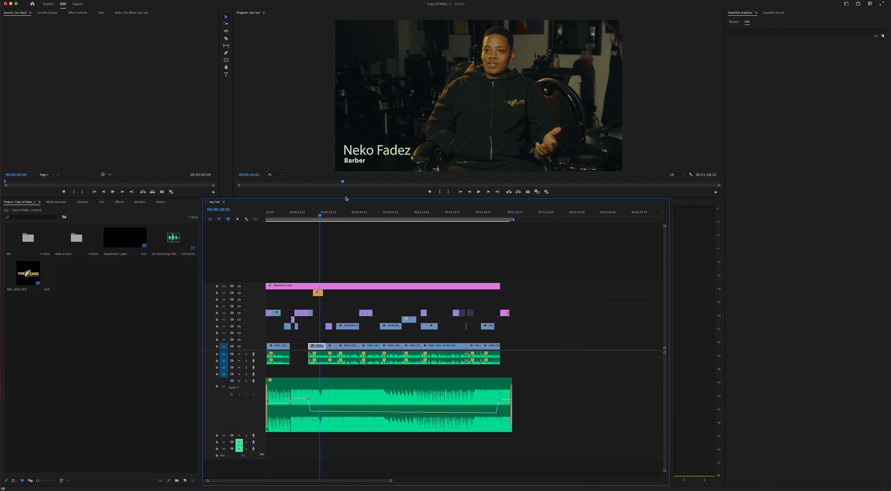
click(376, 156)
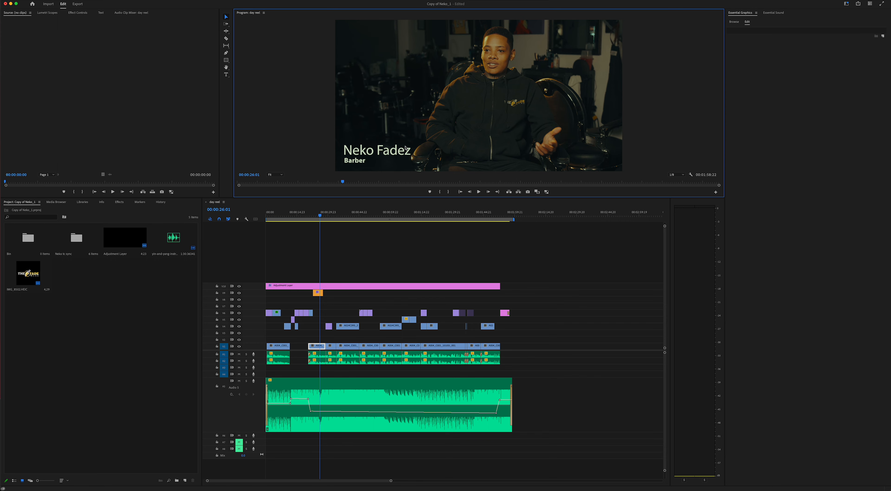
key(ctrl+grave)
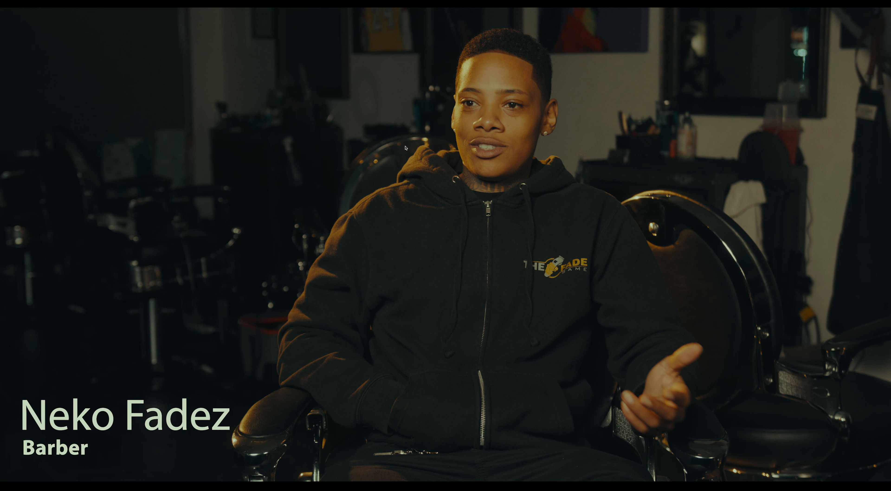